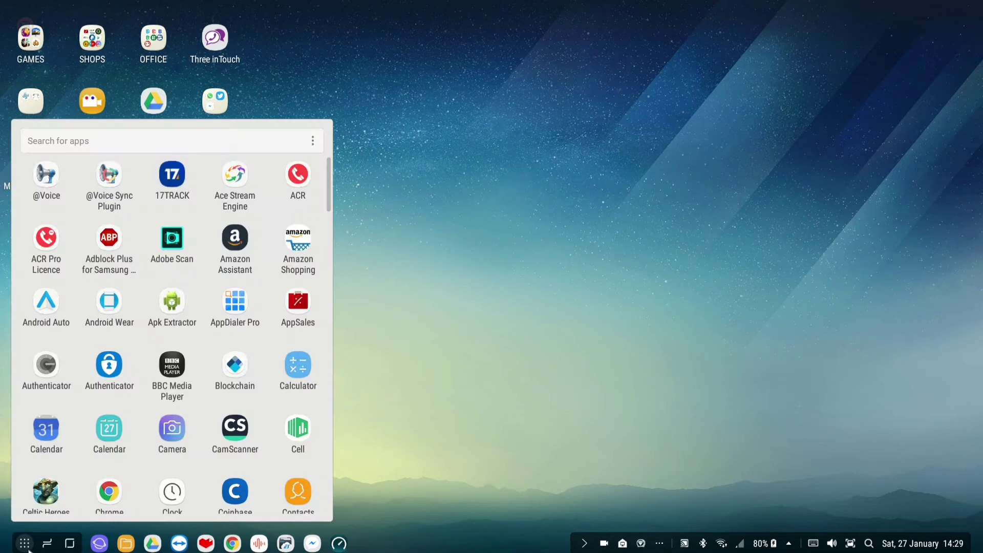
{"action": "scroll", "coordinate": [259, 281], "scroll_direction": "down", "scroll_amount": 3}
{"action": "scroll", "coordinate": [218, 281], "scroll_direction": "down", "scroll_amount": 2}
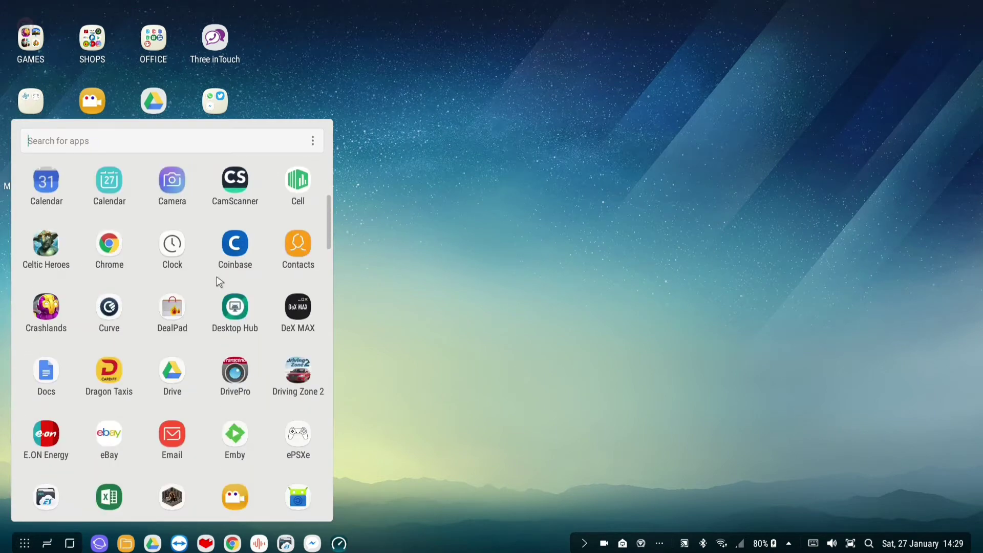
{"action": "scroll", "coordinate": [218, 283], "scroll_direction": "down", "scroll_amount": 1}
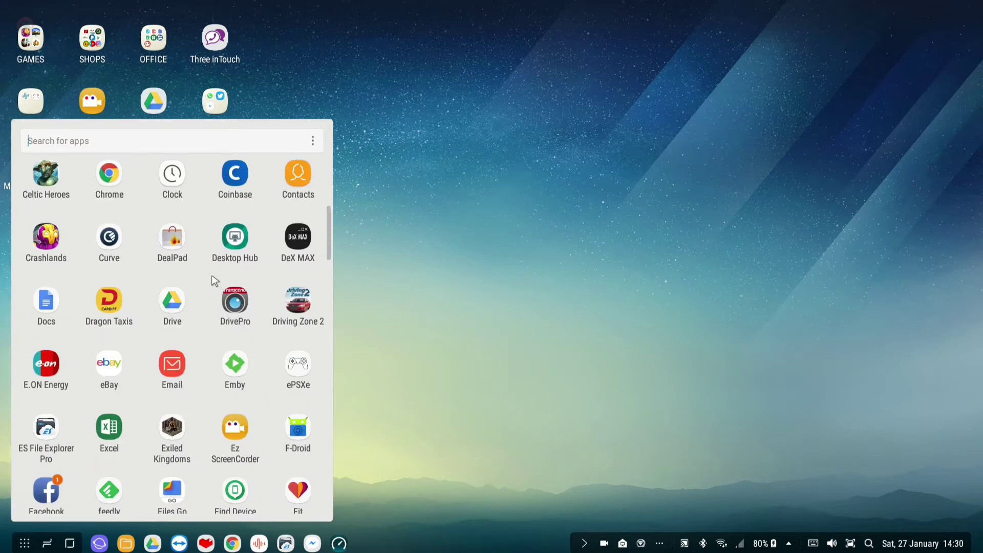
{"action": "scroll", "coordinate": [213, 281], "scroll_direction": "down", "scroll_amount": 1}
{"action": "scroll", "coordinate": [212, 281], "scroll_direction": "down", "scroll_amount": 1}
{"action": "scroll", "coordinate": [210, 281], "scroll_direction": "down", "scroll_amount": 3}
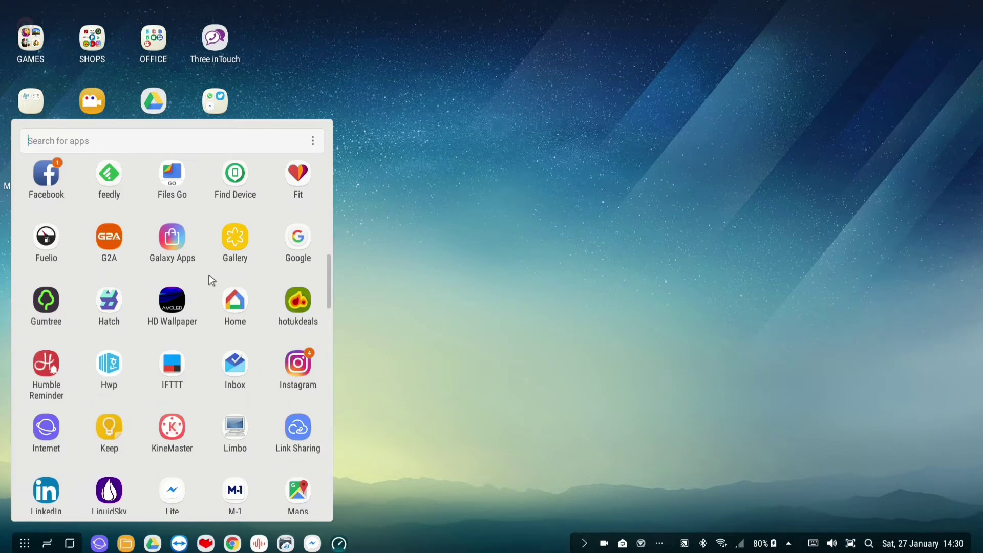
{"action": "scroll", "coordinate": [208, 283], "scroll_direction": "up", "scroll_amount": 2}
{"action": "scroll", "coordinate": [207, 283], "scroll_direction": "down", "scroll_amount": 1}
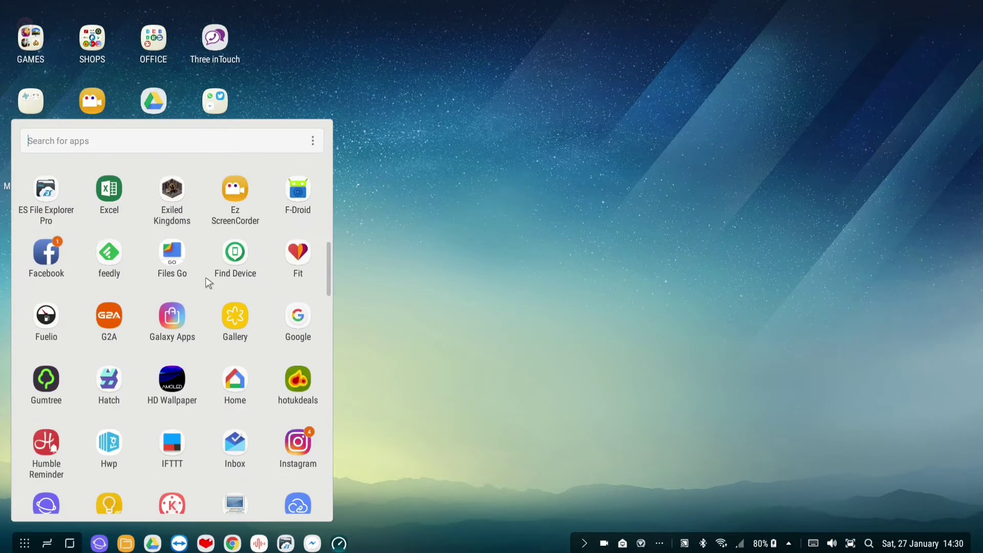
{"action": "scroll", "coordinate": [207, 283], "scroll_direction": "up", "scroll_amount": 4}
{"action": "scroll", "coordinate": [207, 282], "scroll_direction": "up", "scroll_amount": 1}
Launch Rules of Survival from the Apps list; its window opens blank white.
{"action": "left_click", "coordinate": [427, 335]}
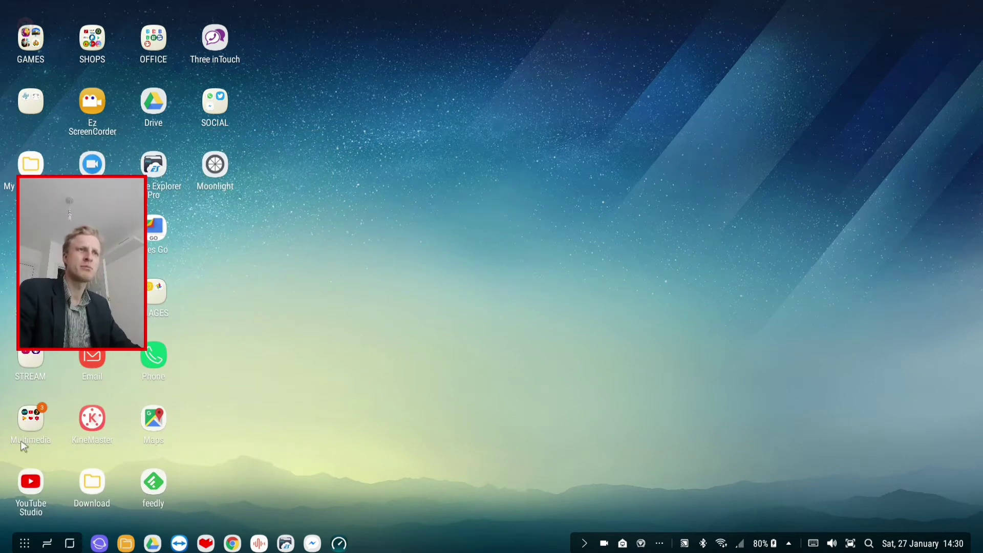
{"action": "left_click", "coordinate": [24, 543]}
{"action": "scroll", "coordinate": [172, 367], "scroll_direction": "down", "scroll_amount": 5}
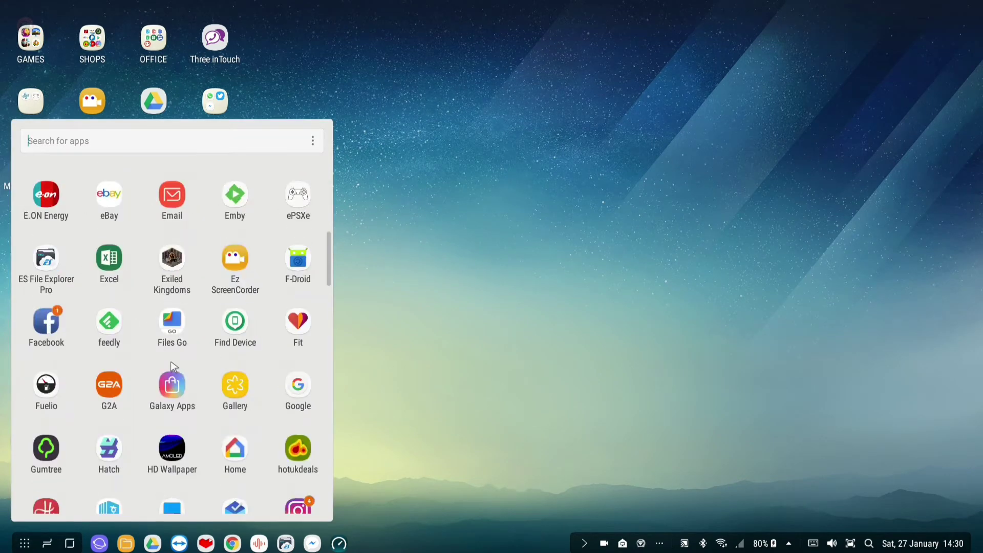
{"action": "scroll", "coordinate": [170, 365], "scroll_direction": "down", "scroll_amount": 5}
{"action": "scroll", "coordinate": [169, 360], "scroll_direction": "down", "scroll_amount": 5}
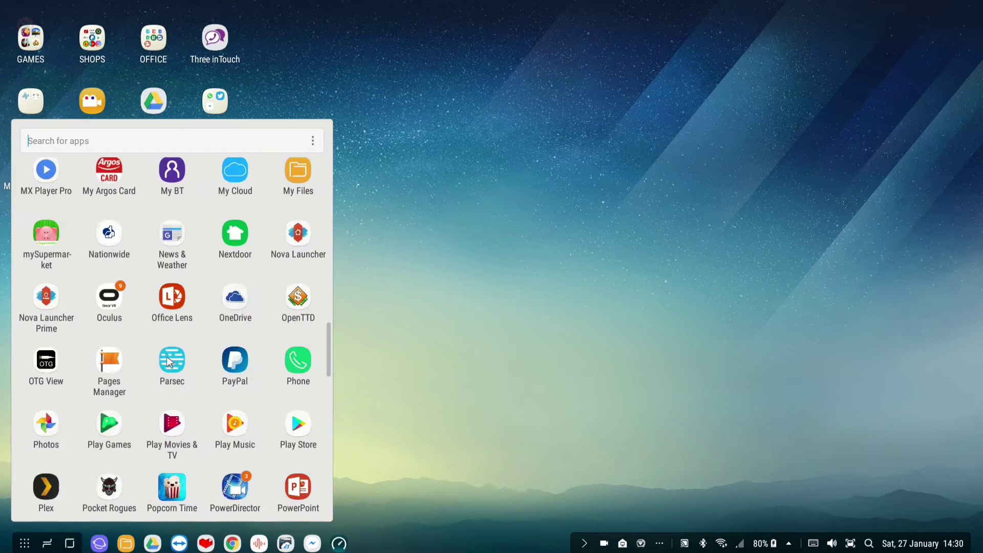
{"action": "scroll", "coordinate": [169, 360], "scroll_direction": "down", "scroll_amount": 2}
{"action": "scroll", "coordinate": [170, 363], "scroll_direction": "up", "scroll_amount": 10}
{"action": "scroll", "coordinate": [170, 364], "scroll_direction": "up", "scroll_amount": 5}
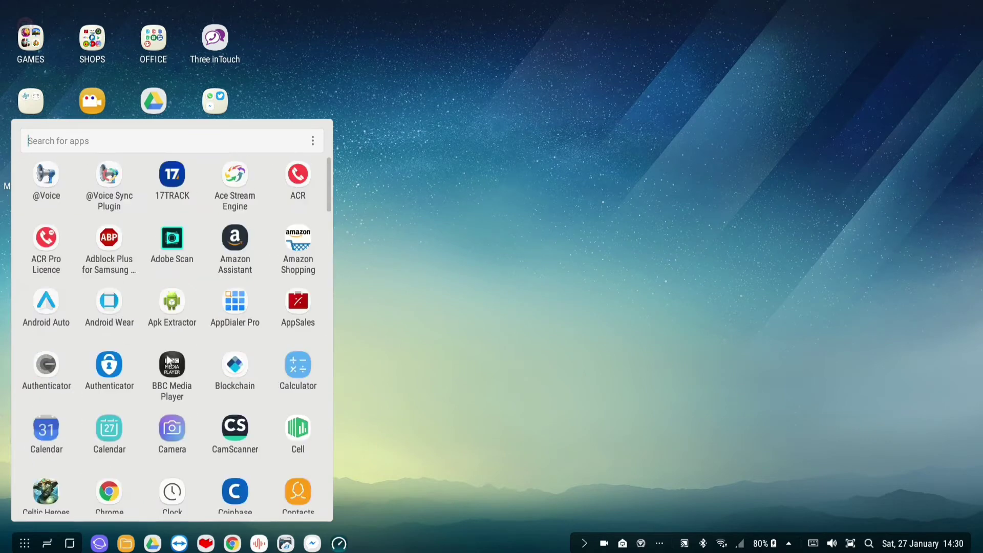
{"action": "scroll", "coordinate": [169, 361], "scroll_direction": "down", "scroll_amount": 5}
{"action": "scroll", "coordinate": [168, 360], "scroll_direction": "down", "scroll_amount": 10}
{"action": "scroll", "coordinate": [169, 361], "scroll_direction": "down", "scroll_amount": 5}
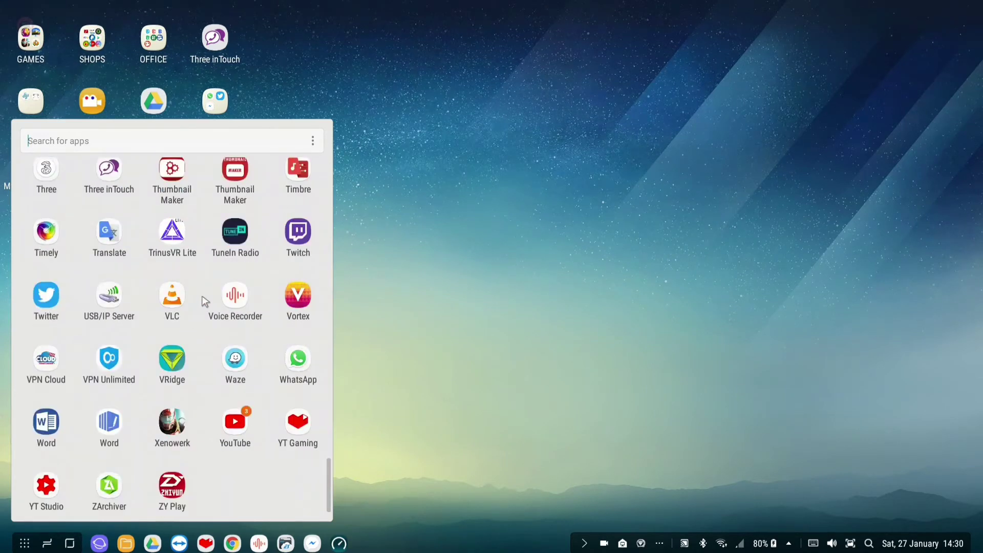
{"action": "scroll", "coordinate": [204, 302], "scroll_direction": "up", "scroll_amount": 5}
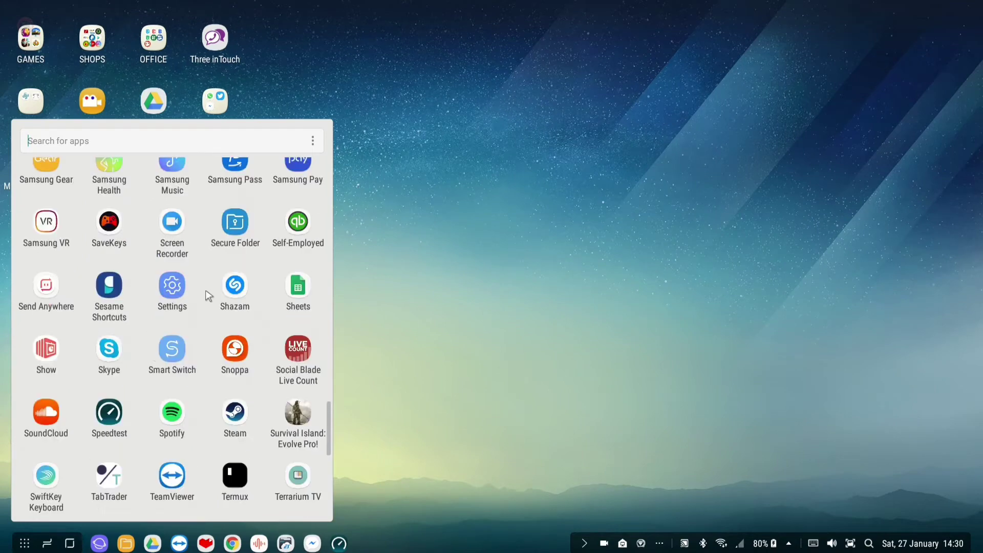
{"action": "scroll", "coordinate": [206, 296], "scroll_direction": "up", "scroll_amount": 2}
{"action": "left_click", "coordinate": [235, 202]}
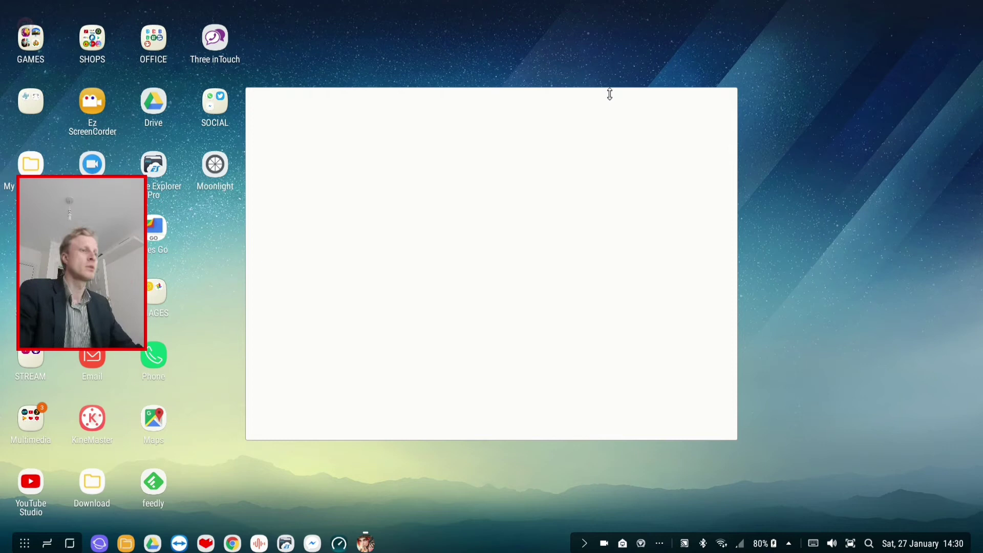
Check the notifications, then close the blank Rules of Survival window from its taskbar icon.
{"action": "left_click", "coordinate": [661, 543]}
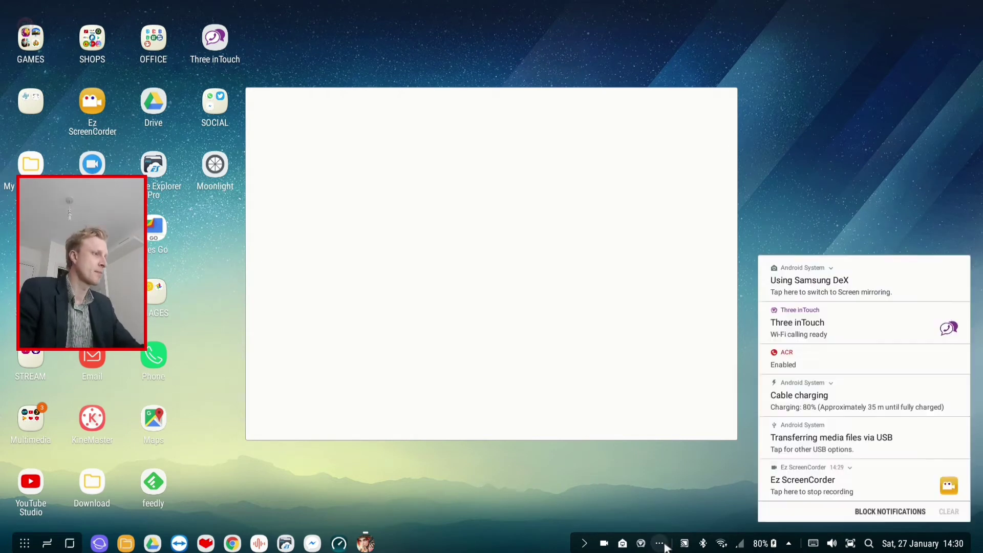
{"action": "left_click", "coordinate": [382, 265]}
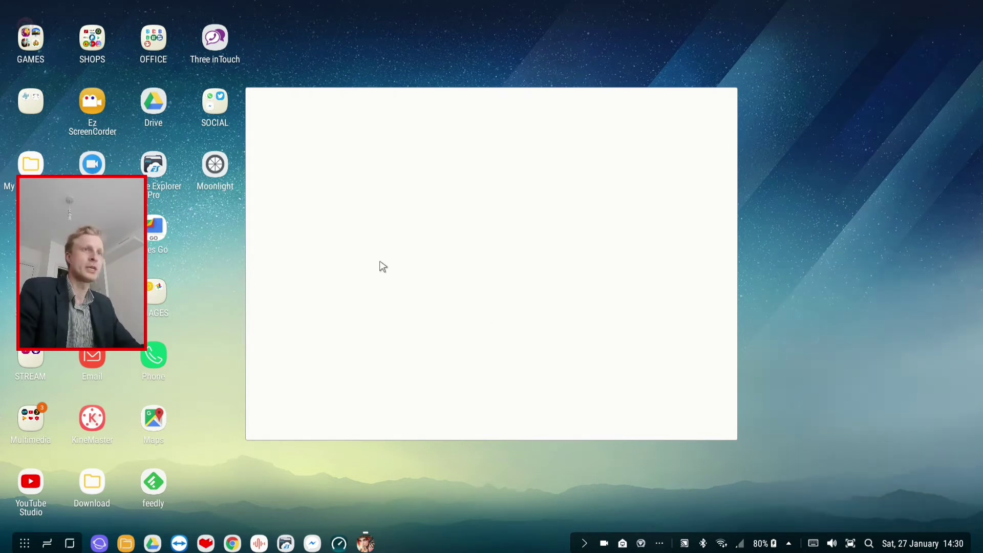
{"action": "right_click", "coordinate": [366, 542]}
{"action": "left_click", "coordinate": [378, 515]}
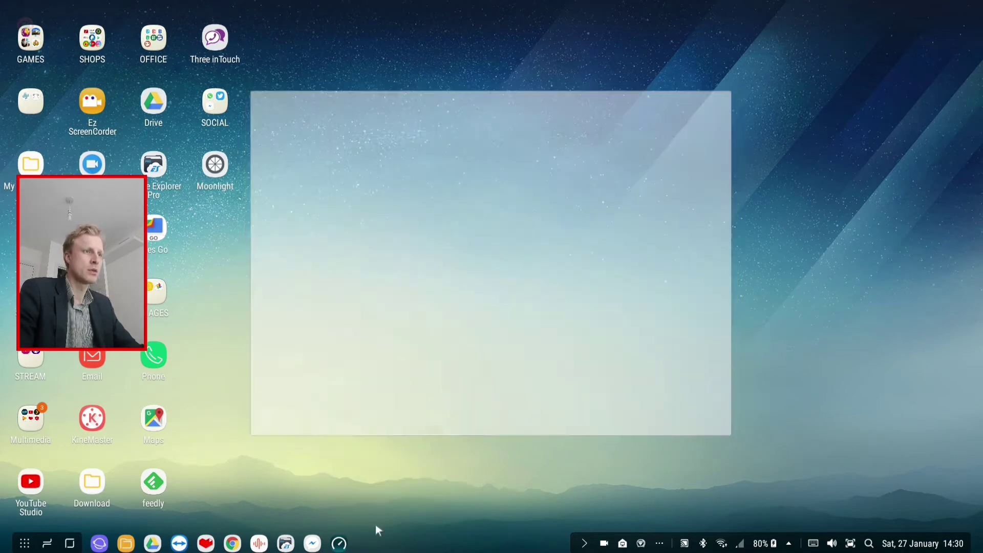
Drag the Rules of Survival icon from the app list onto the desktop as a shortcut.
{"action": "left_click", "coordinate": [25, 543]}
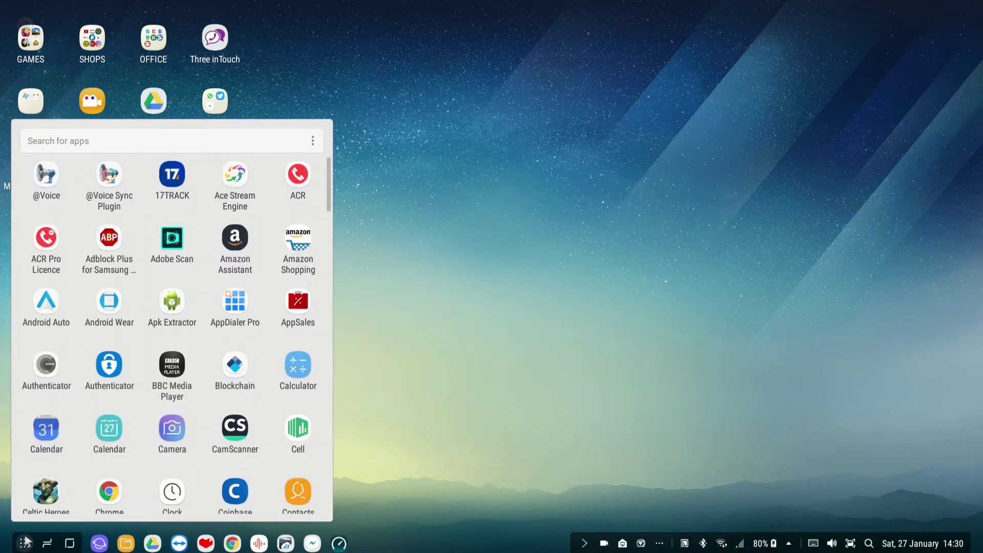
{"action": "type", "text": "ru"}
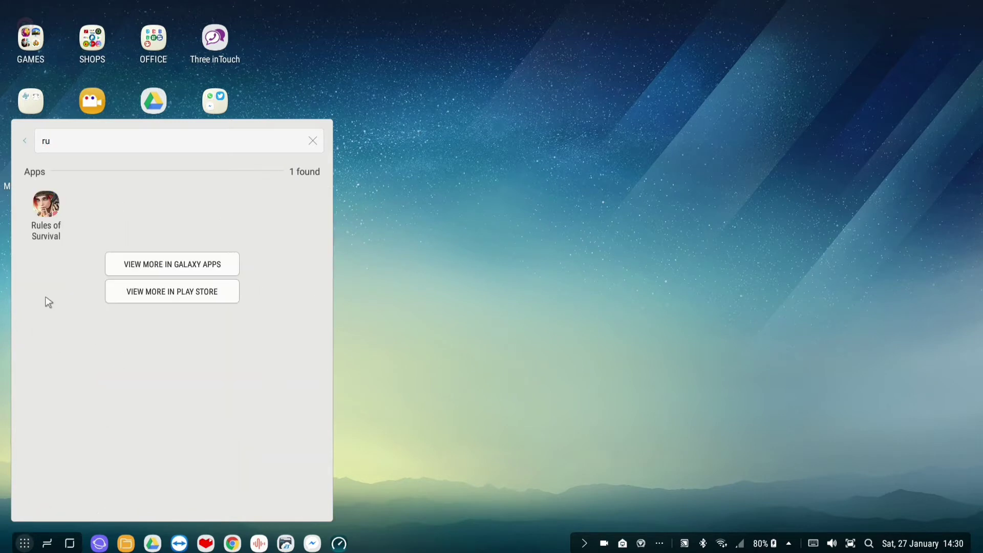
{"action": "type", "text": "l"}
{"action": "left_click", "coordinate": [51, 215]}
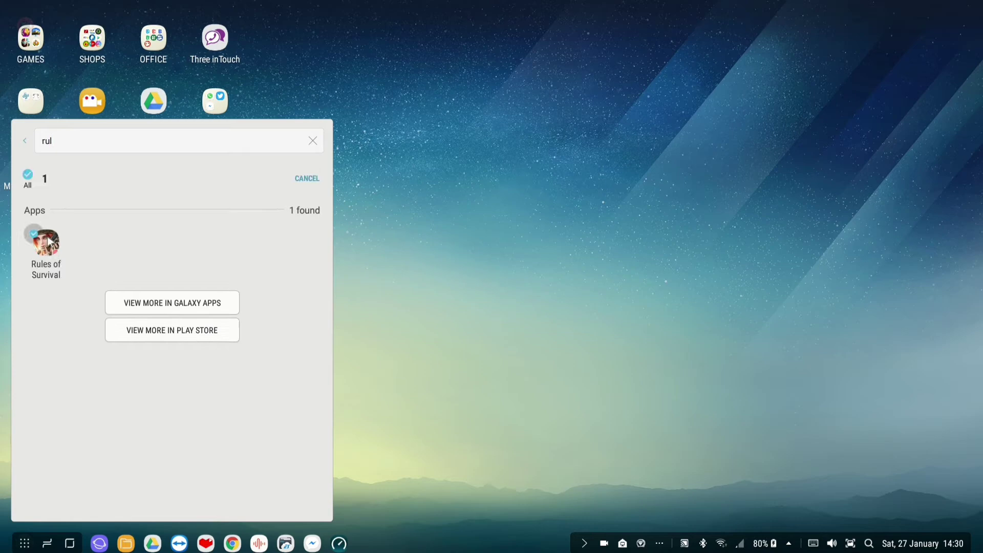
{"action": "left_click_drag", "start_coordinate": [49, 241], "coordinate": [574, 223]}
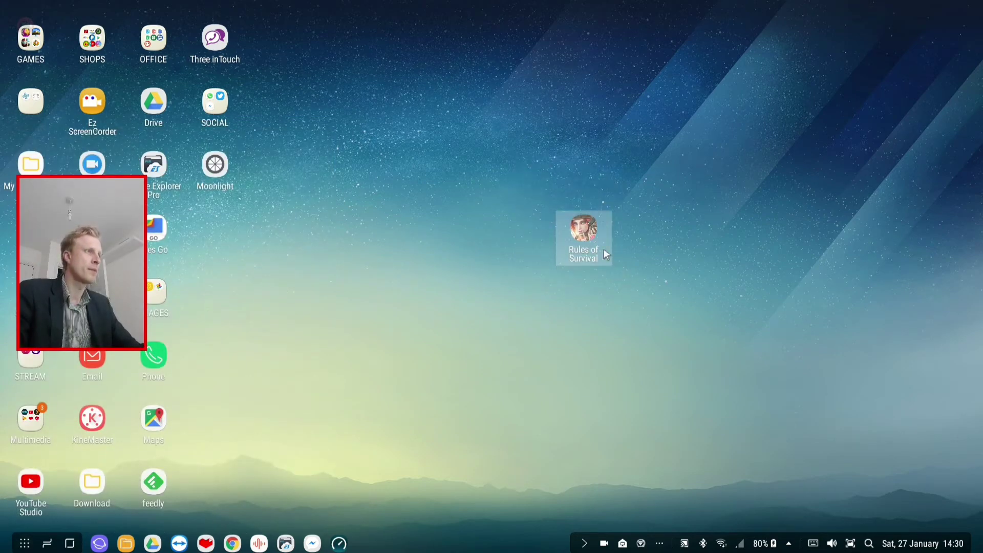
Launch the game from the desktop shortcut, close its blank window, and relaunch it full-screen.
{"action": "double_click", "coordinate": [584, 231]}
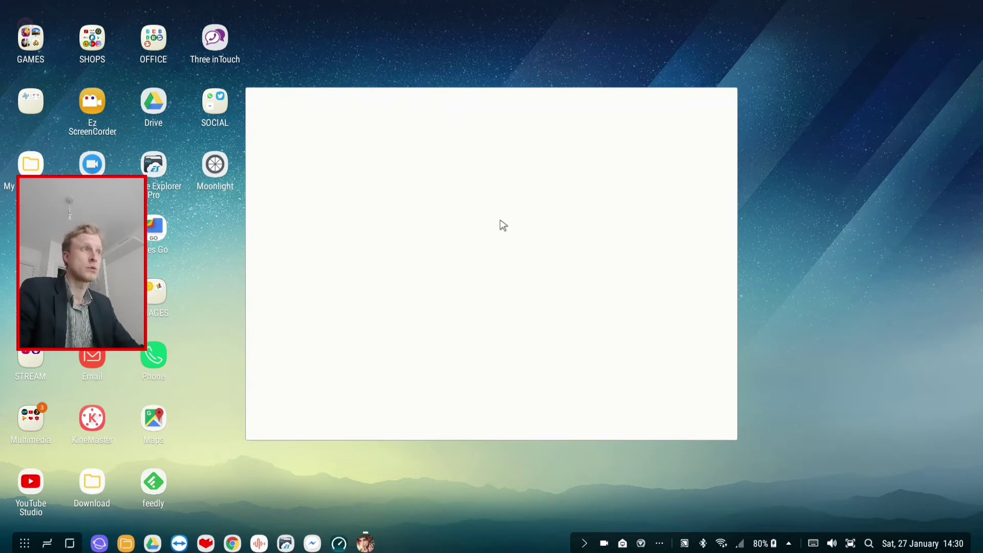
{"action": "right_click", "coordinate": [372, 543]}
{"action": "left_click", "coordinate": [369, 509]}
{"action": "double_click", "coordinate": [581, 235]}
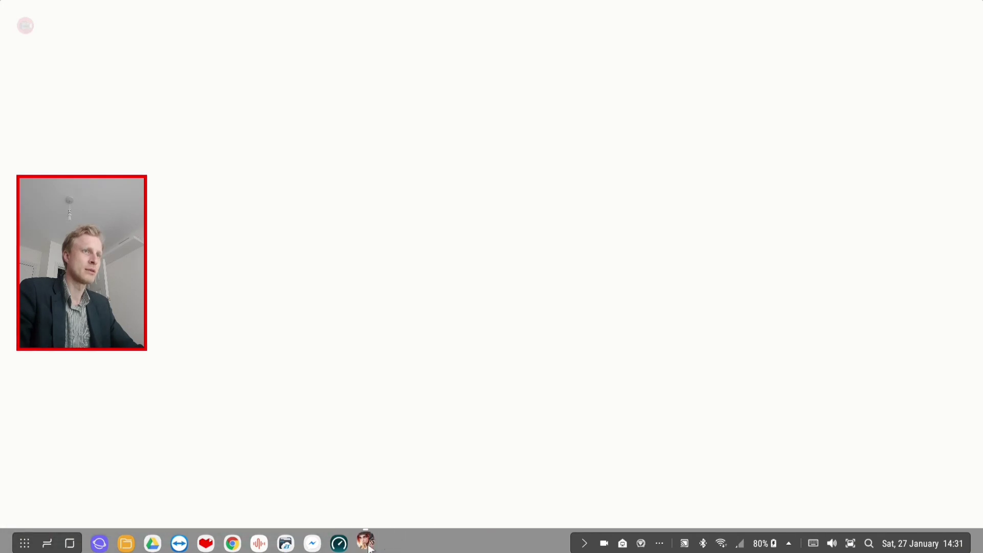
Close the blank full-screen Rules of Survival from its taskbar icon menu, then reopen that menu.
{"action": "right_click", "coordinate": [366, 543]}
{"action": "left_click", "coordinate": [382, 514]}
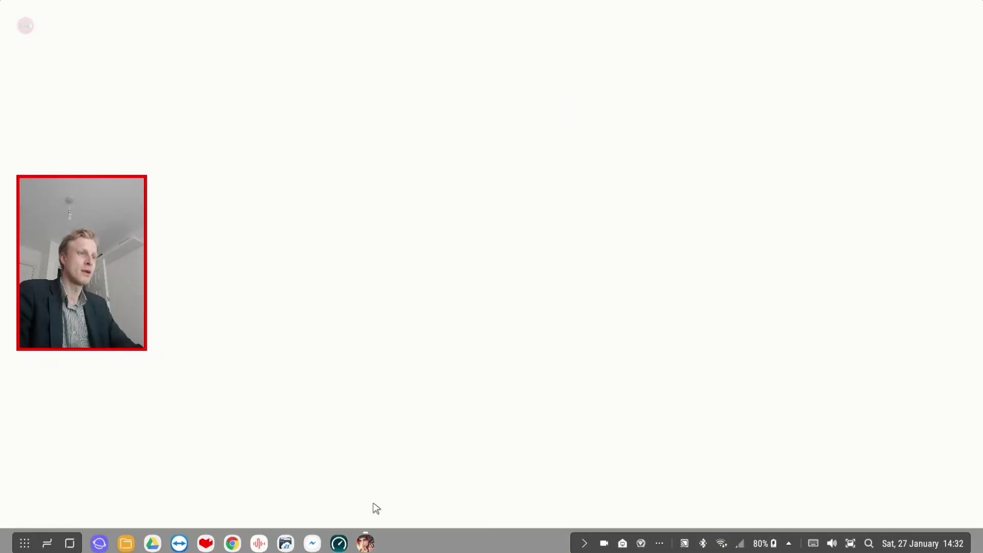
{"action": "right_click", "coordinate": [365, 547]}
Close the game, then uninstall Rules of Survival from its desktop shortcut and confirm with OK.
{"action": "left_click", "coordinate": [383, 517]}
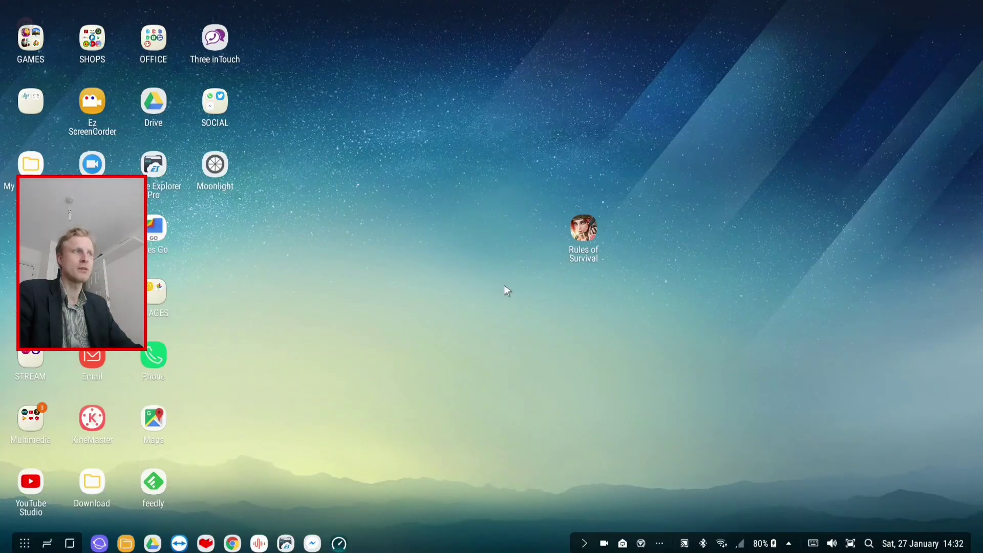
{"action": "right_click", "coordinate": [569, 234]}
{"action": "left_click", "coordinate": [597, 310]}
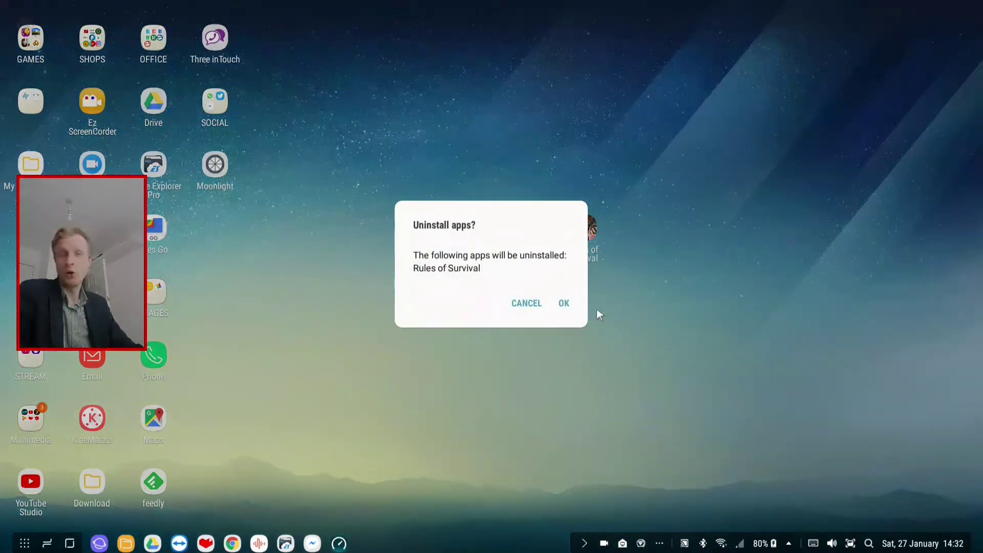
{"action": "left_click", "coordinate": [565, 304]}
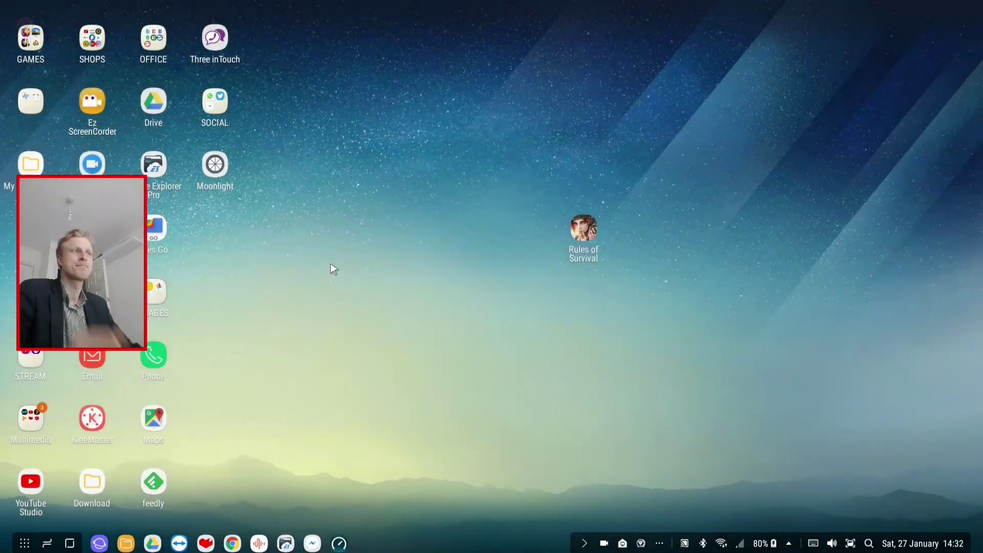